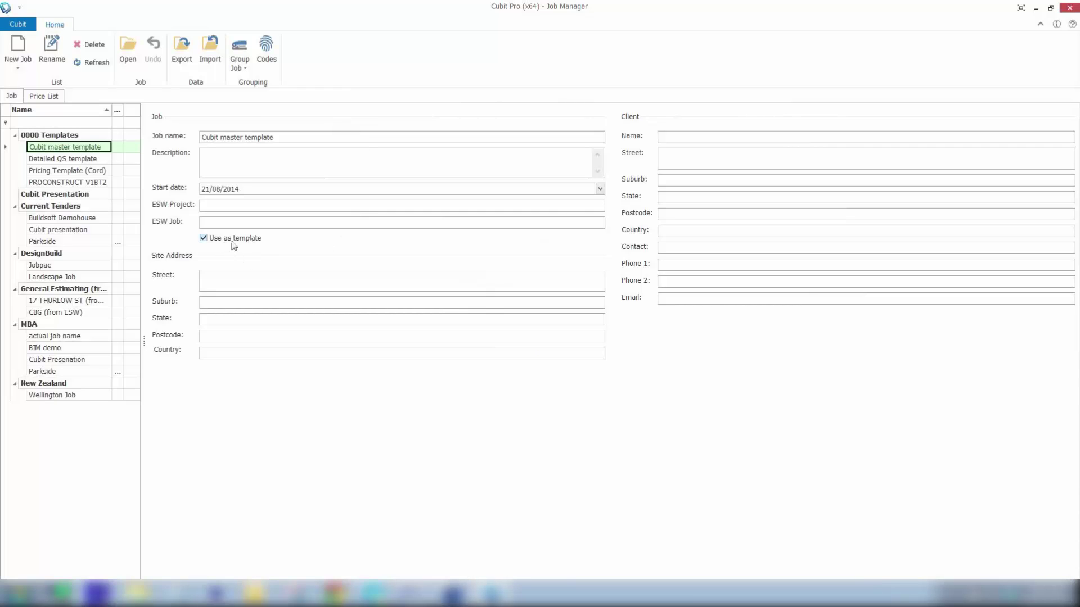
Compare the other templates' details, then return to the Cubit master template
click(74, 159)
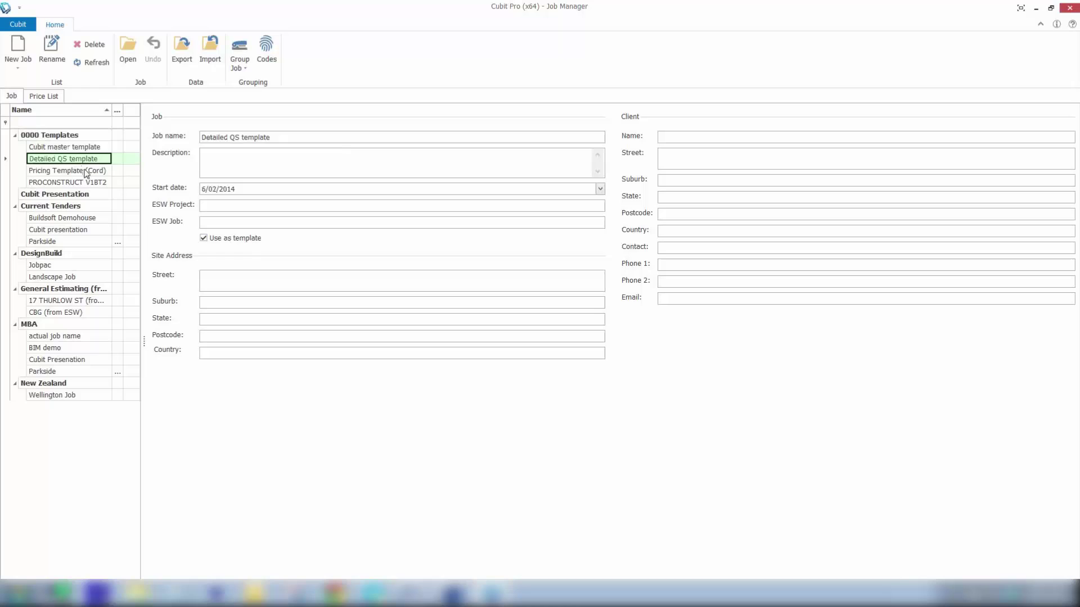
click(87, 183)
click(86, 171)
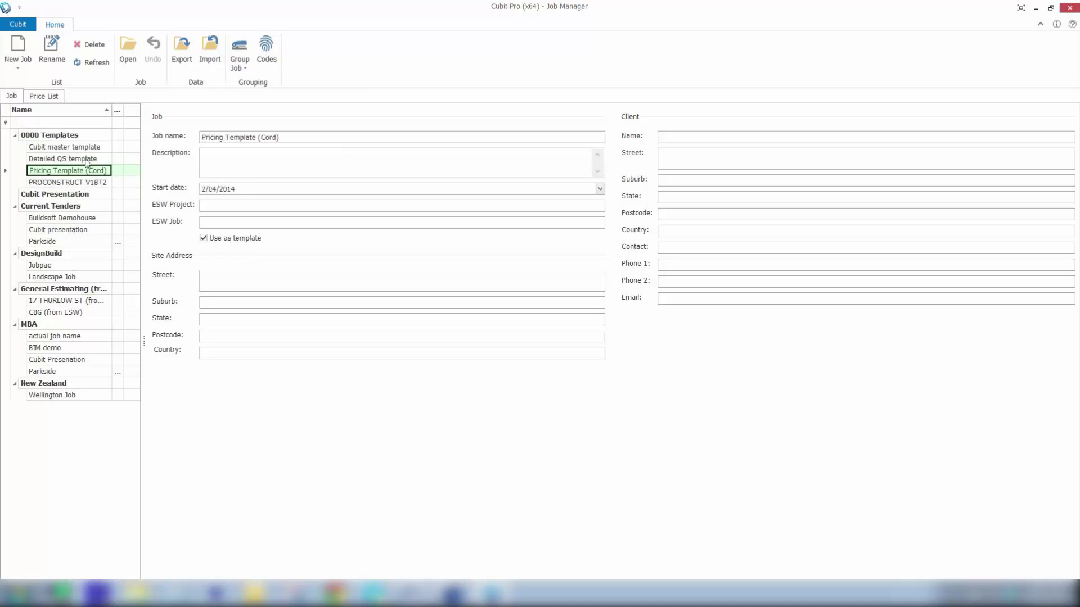
click(89, 148)
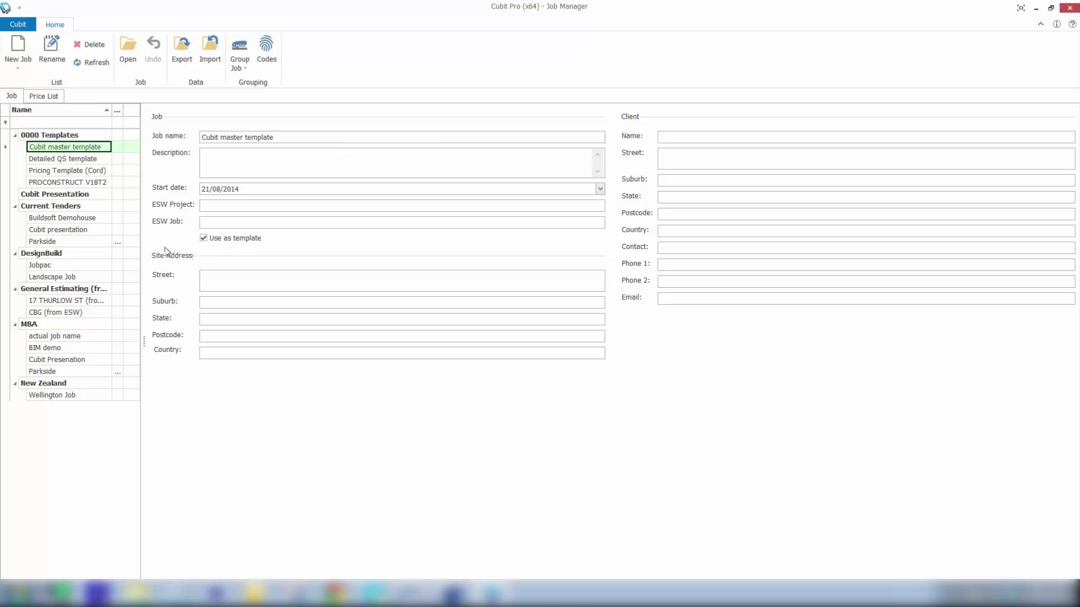
Start a new job in the Cubit Presentation group
click(53, 195)
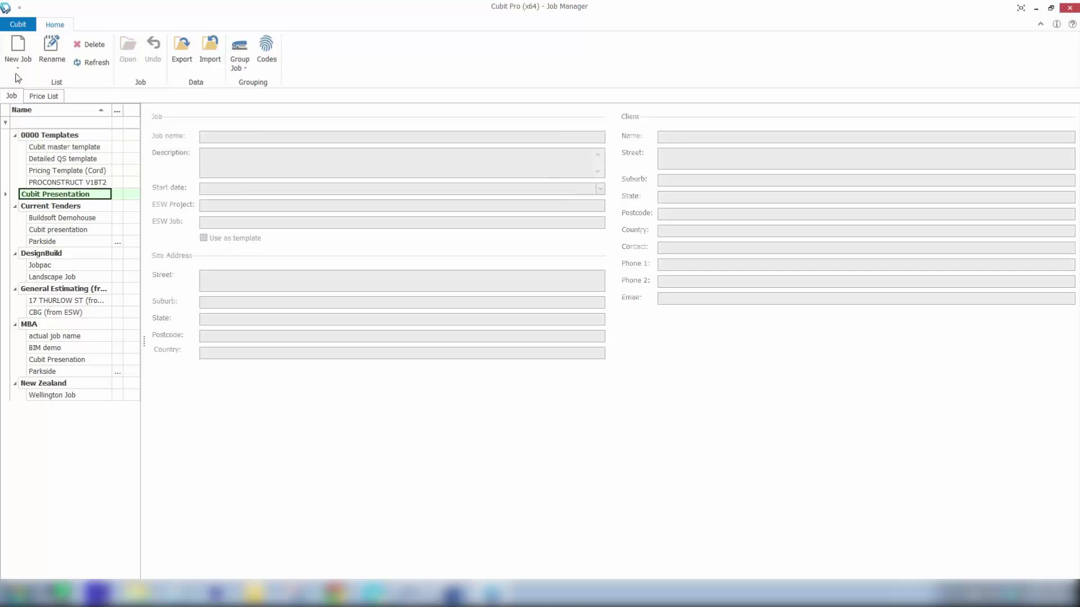
click(18, 69)
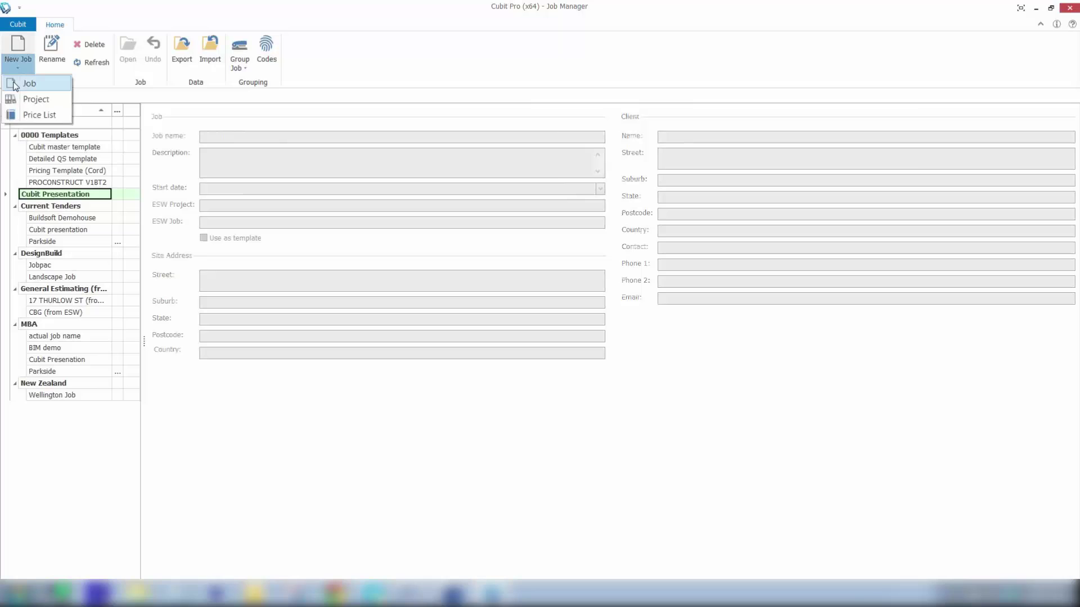
click(16, 87)
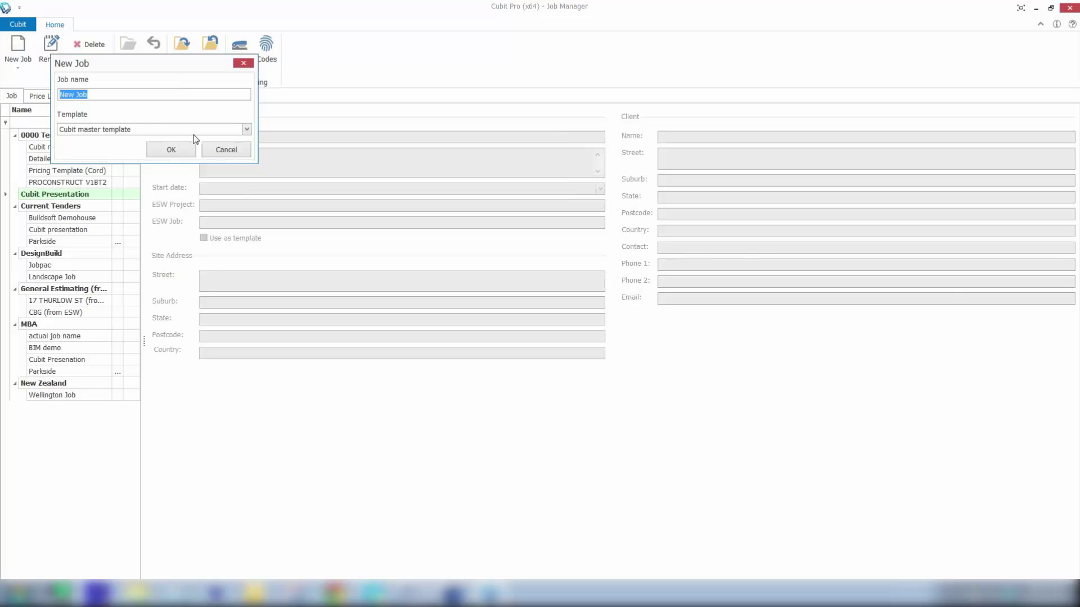
Create the 'Buildsoft demo' job from the Cubit master template and open it
click(246, 131)
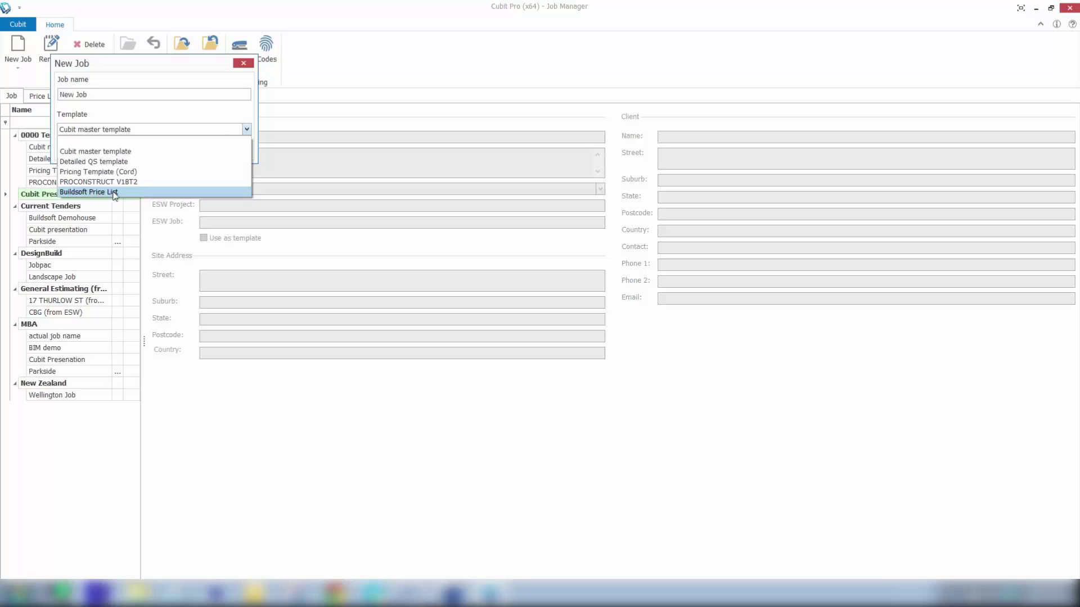
click(116, 153)
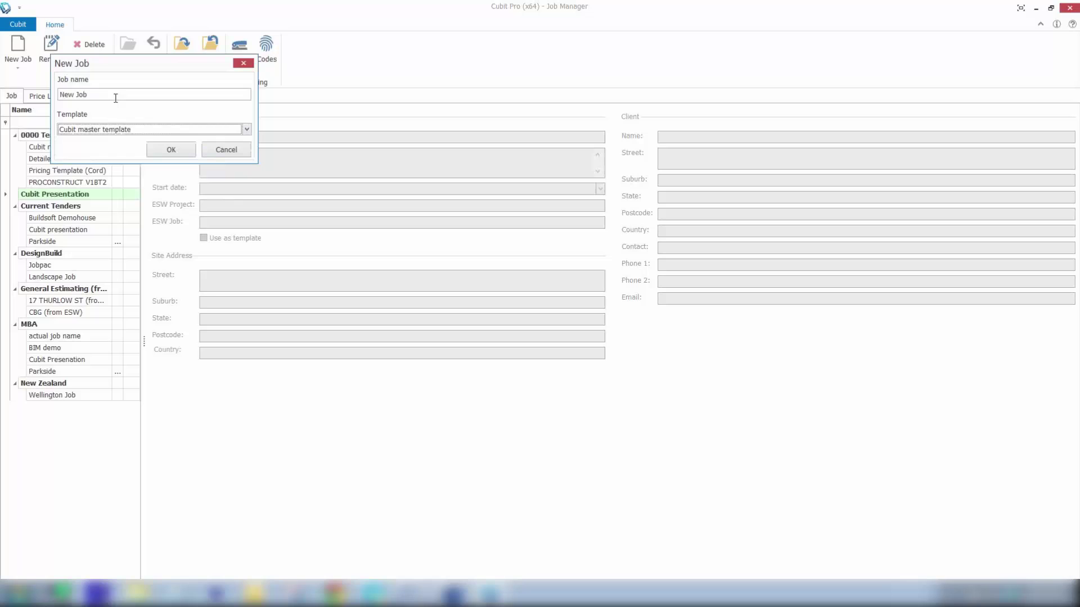
click(116, 98)
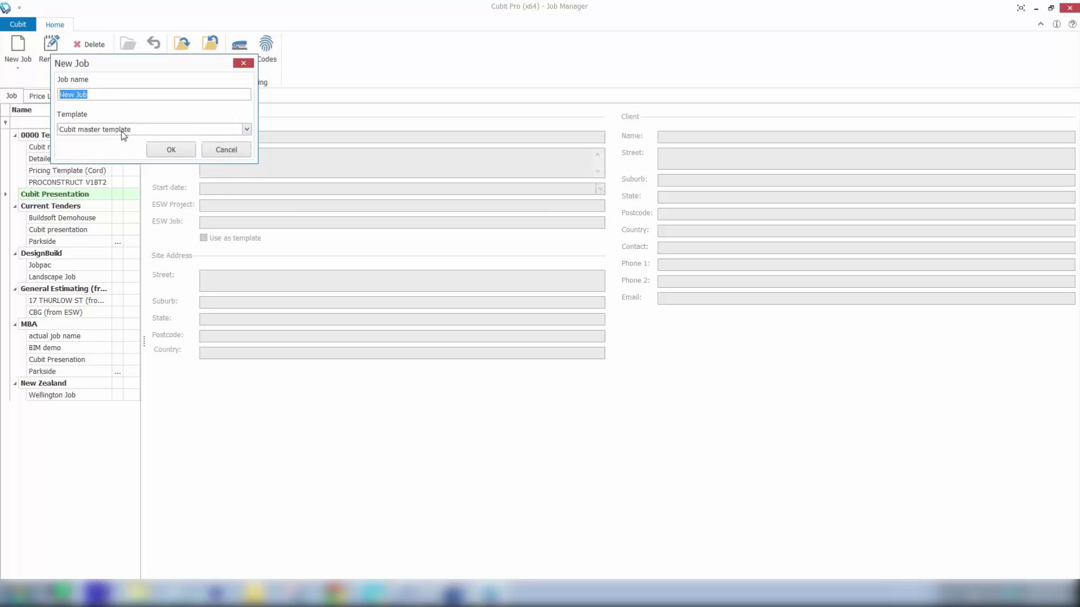
text(Builds)
text(oft demo)
click(166, 154)
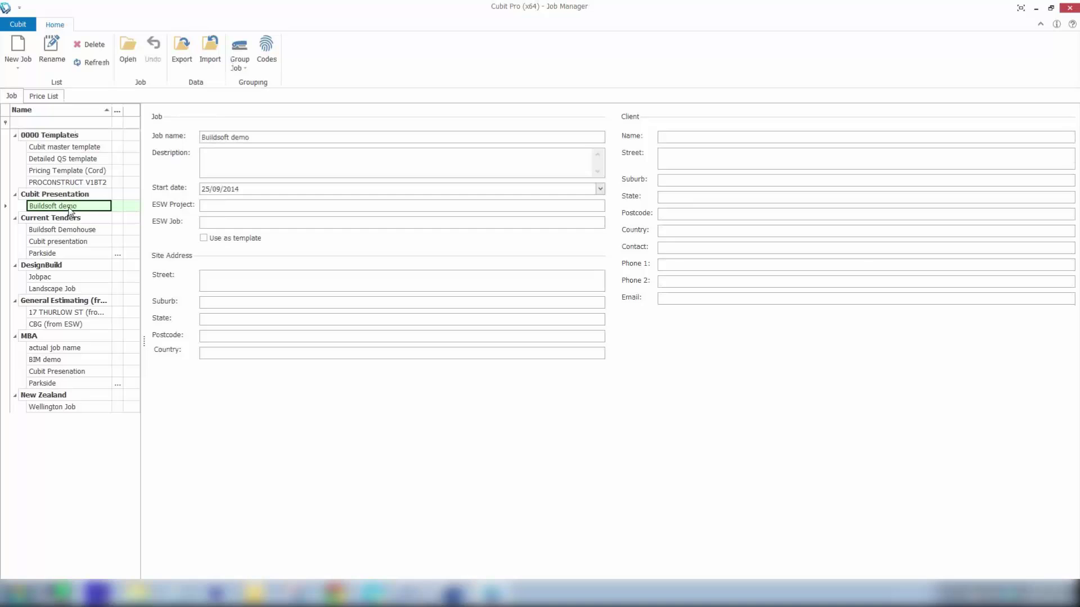
double_click(72, 210)
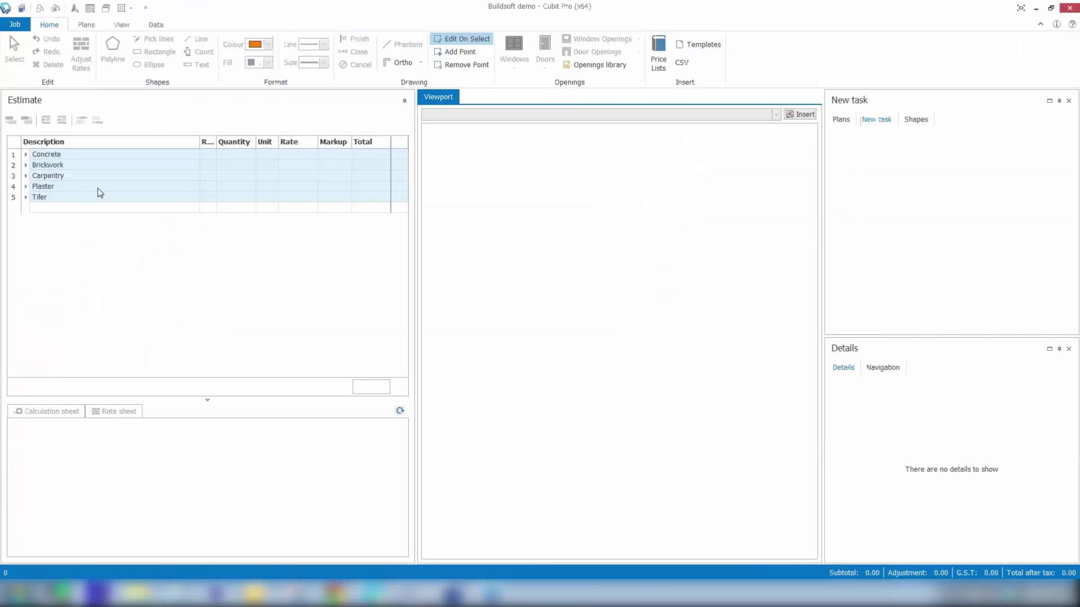
Expand all headings and inspect the 125 mm Slab on ground rate (180 supply + 90 labour)
right_click(59, 176)
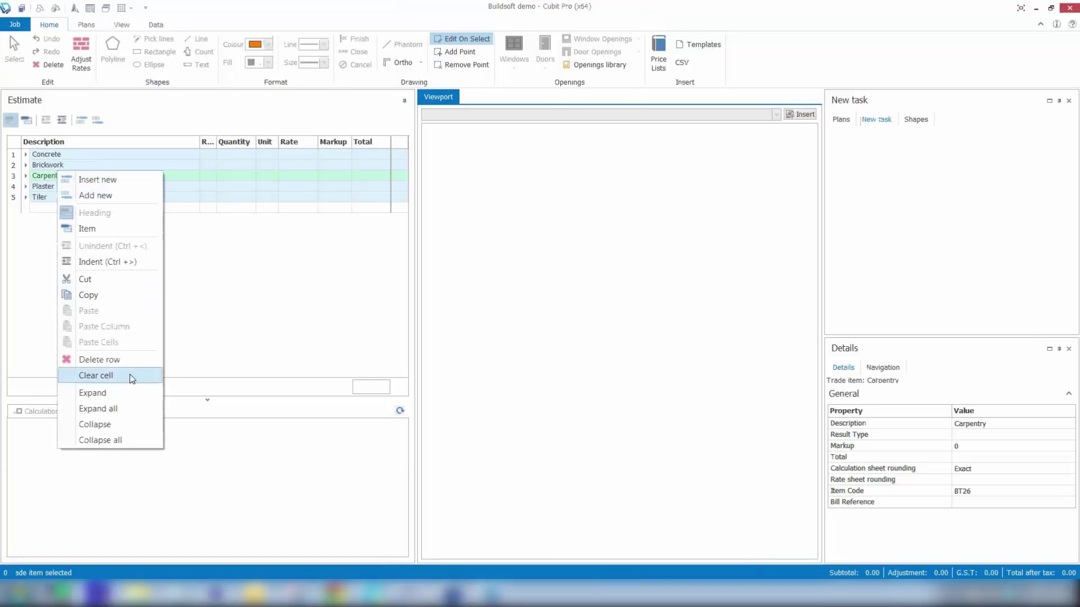
click(125, 413)
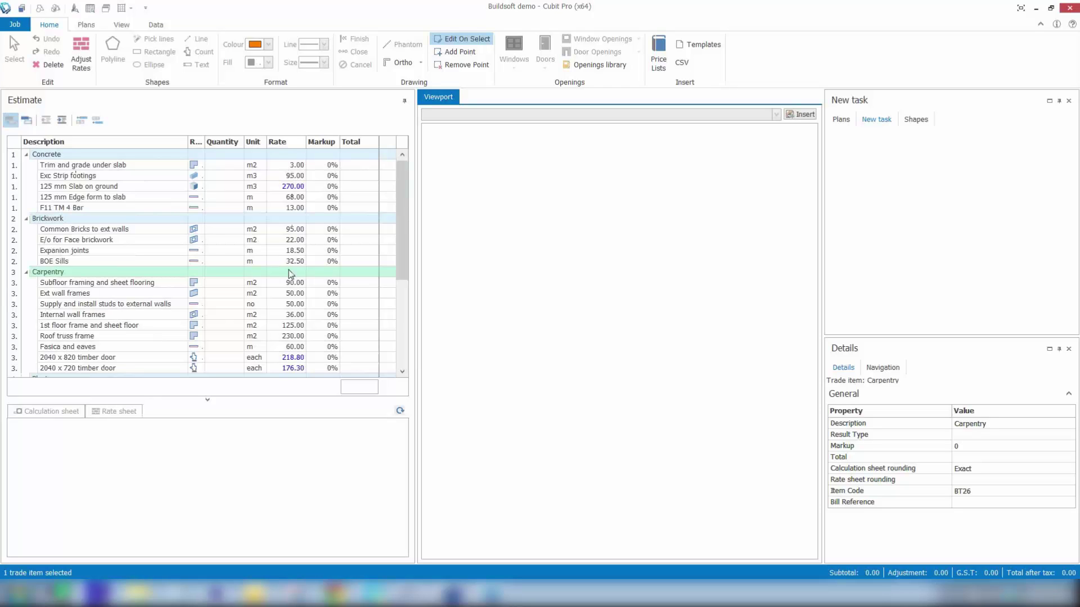
click(289, 187)
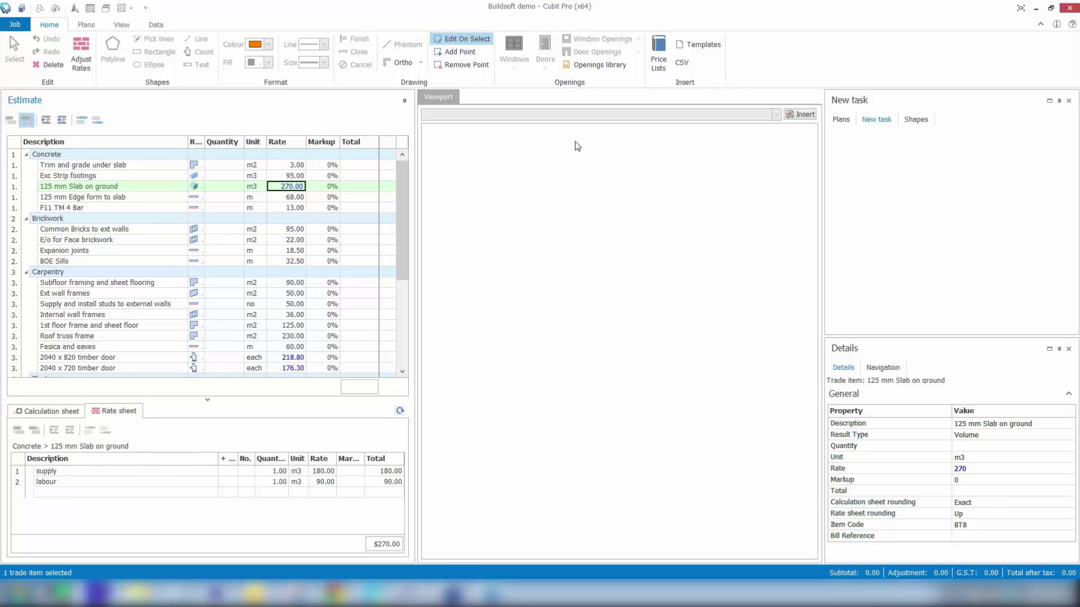
Close Buildsoft demo and review the templates' details, ending on PROCONSTRUCT V18T2
click(1070, 11)
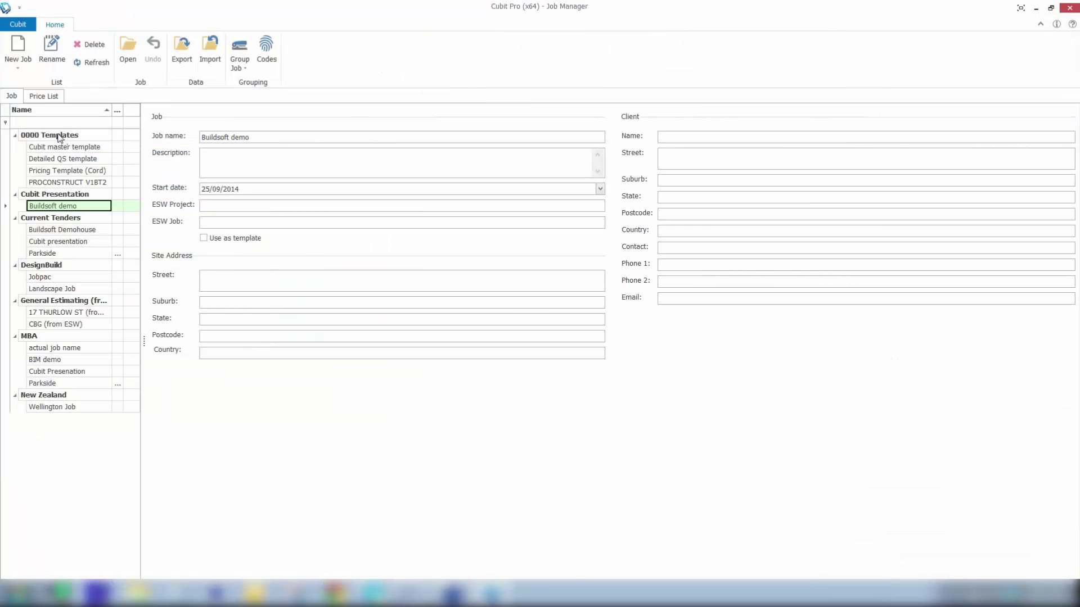
click(59, 137)
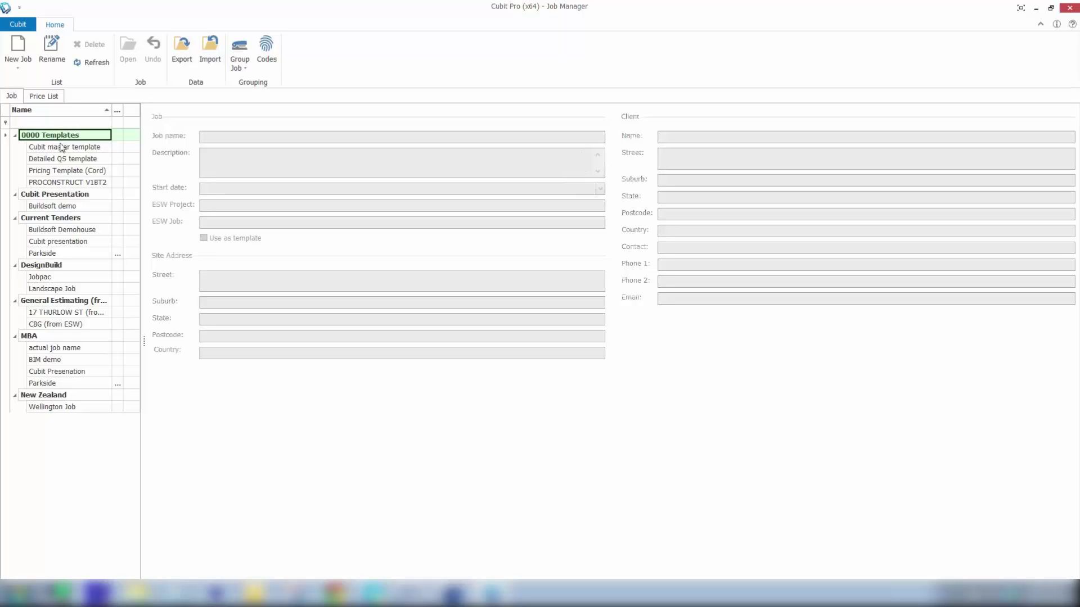
click(61, 148)
click(62, 159)
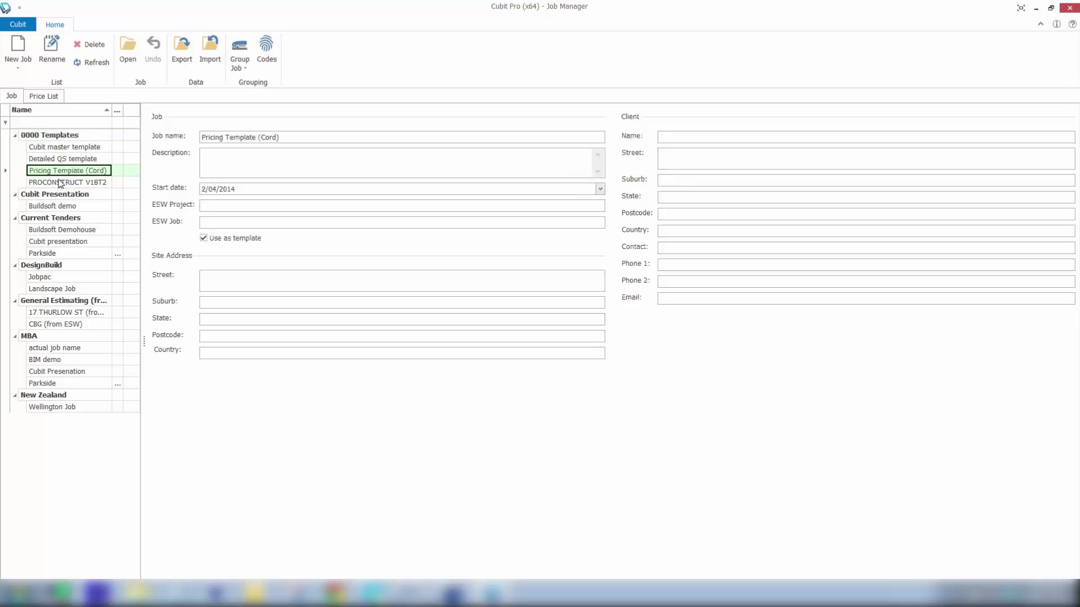
click(63, 183)
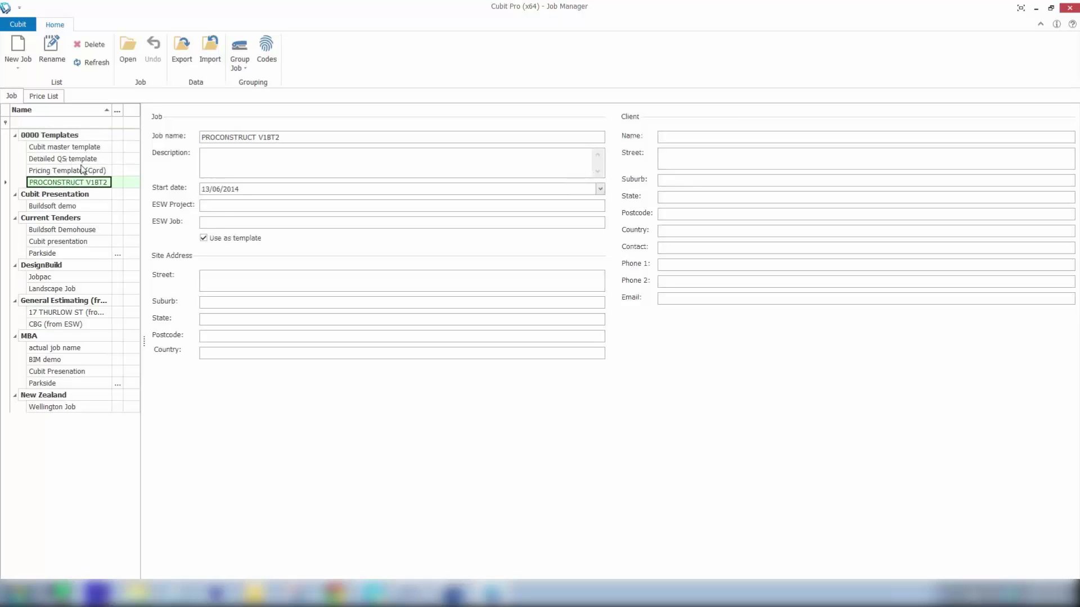